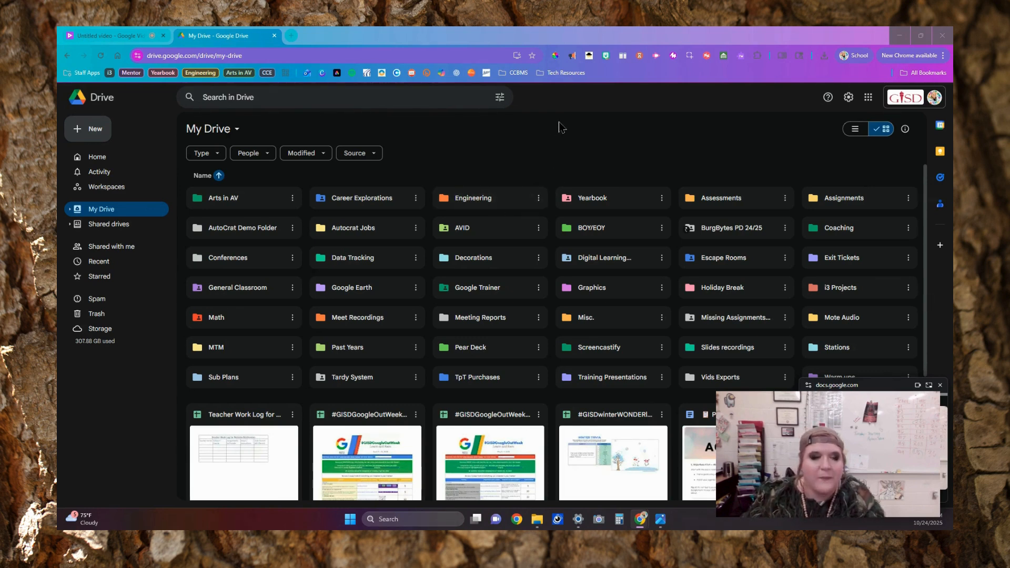
Look inside the Career Explorations folder and its CCE Cycle 2 subfolder, and return to My Drive
{"action": "double_click", "coordinate": [363, 199]}
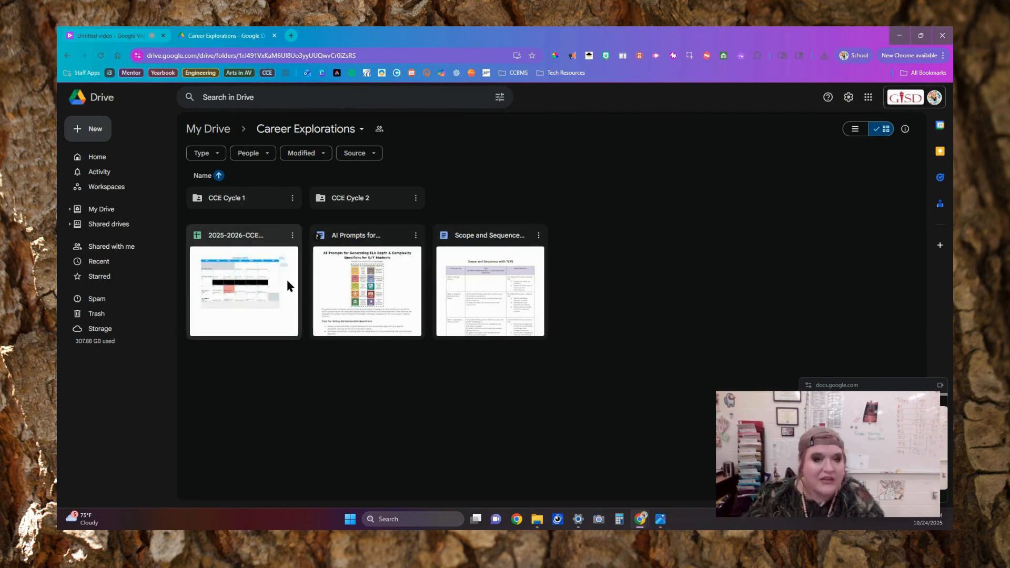
{"action": "left_click", "coordinate": [338, 204]}
{"action": "double_click", "coordinate": [338, 204]}
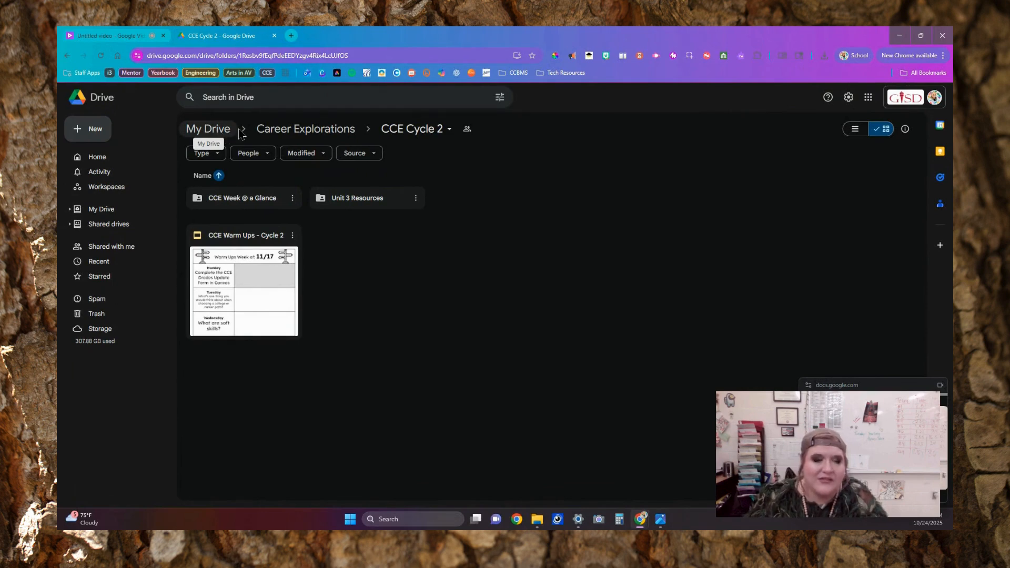
{"action": "left_click", "coordinate": [214, 134]}
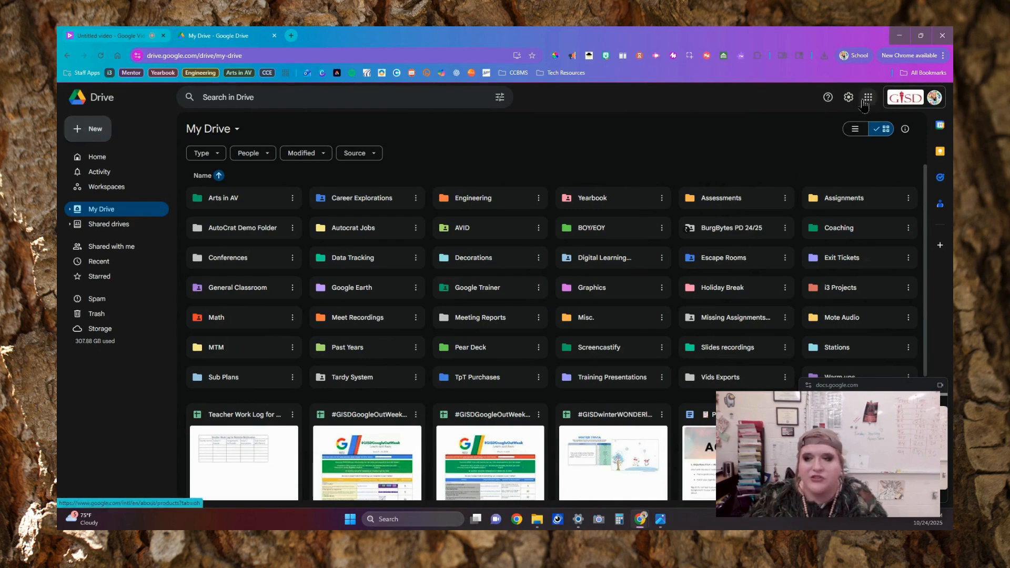
Open Google Drive in a new browser tab from the Google apps list
{"action": "left_click", "coordinate": [291, 35]}
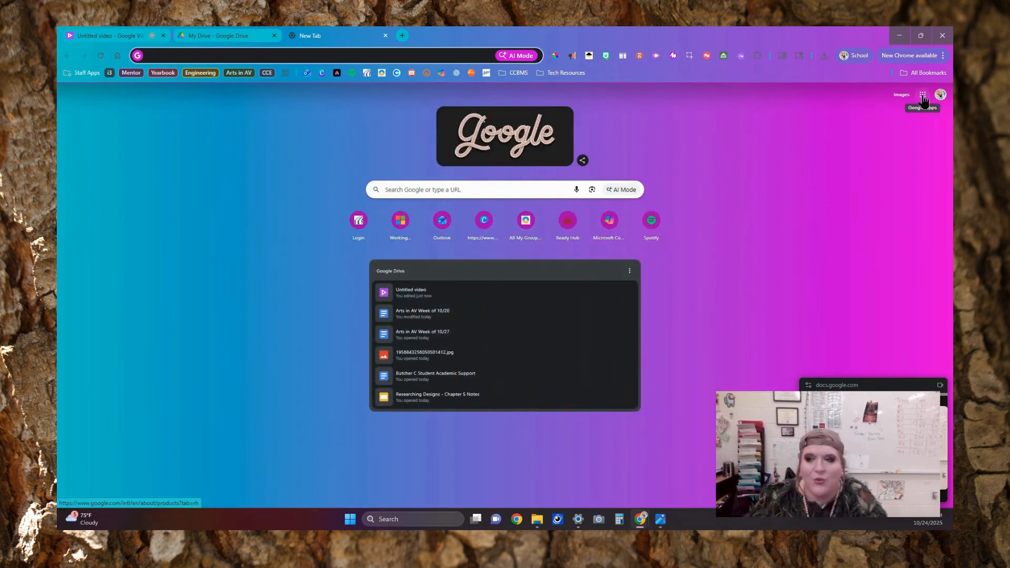
{"action": "left_click", "coordinate": [923, 96]}
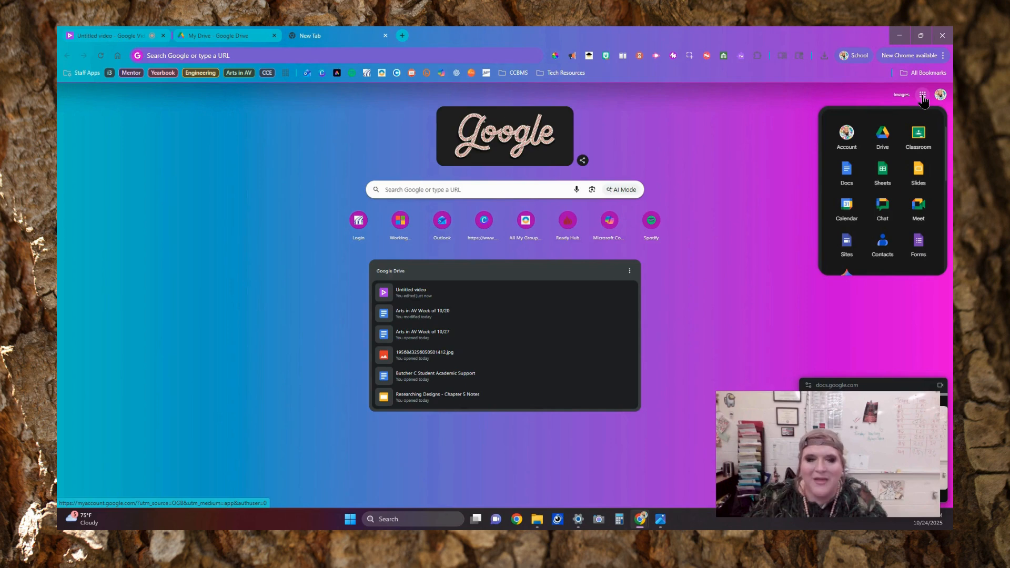
{"action": "left_click", "coordinate": [925, 100]}
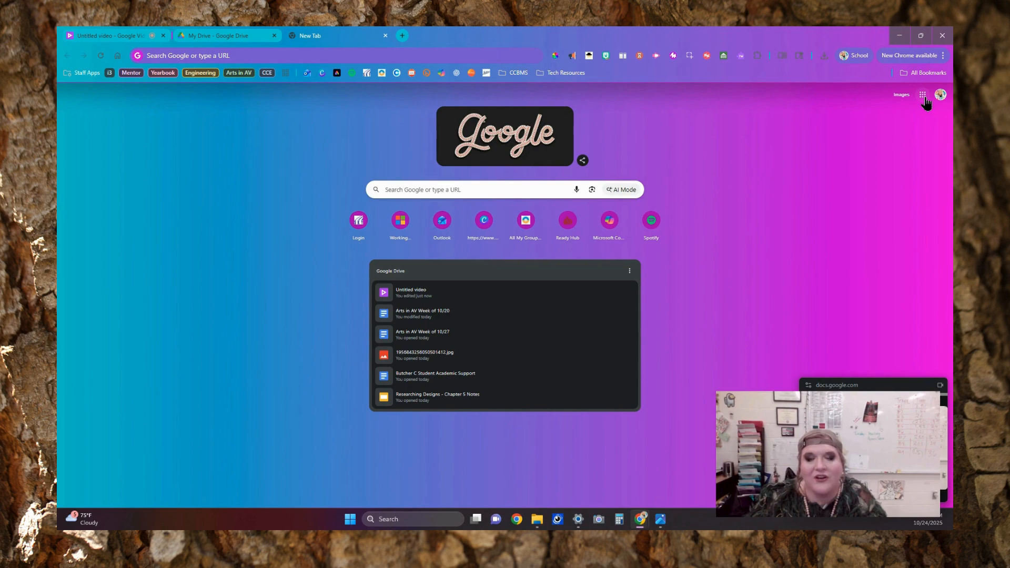
{"action": "left_click", "coordinate": [924, 100]}
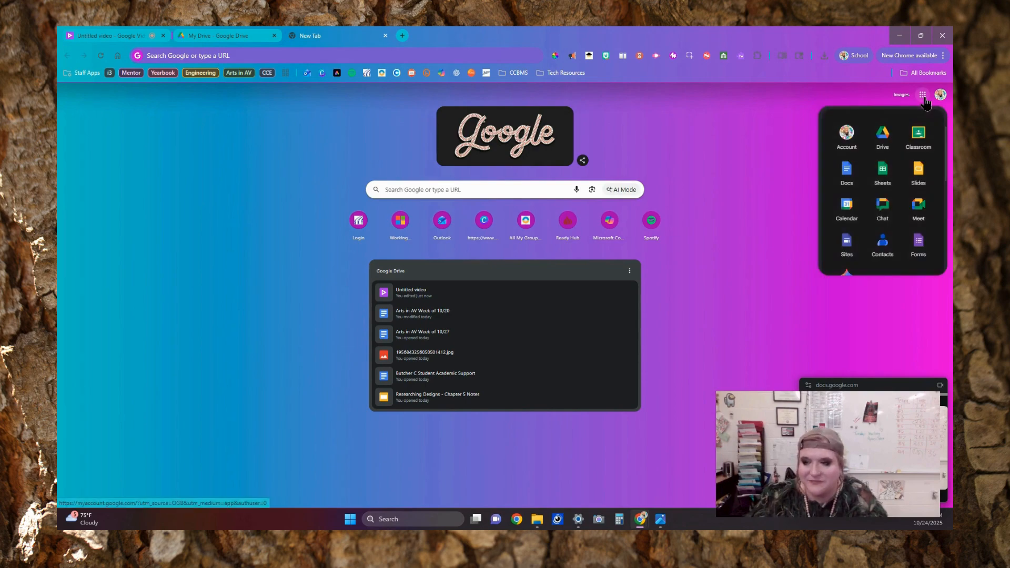
{"action": "left_click", "coordinate": [884, 143]}
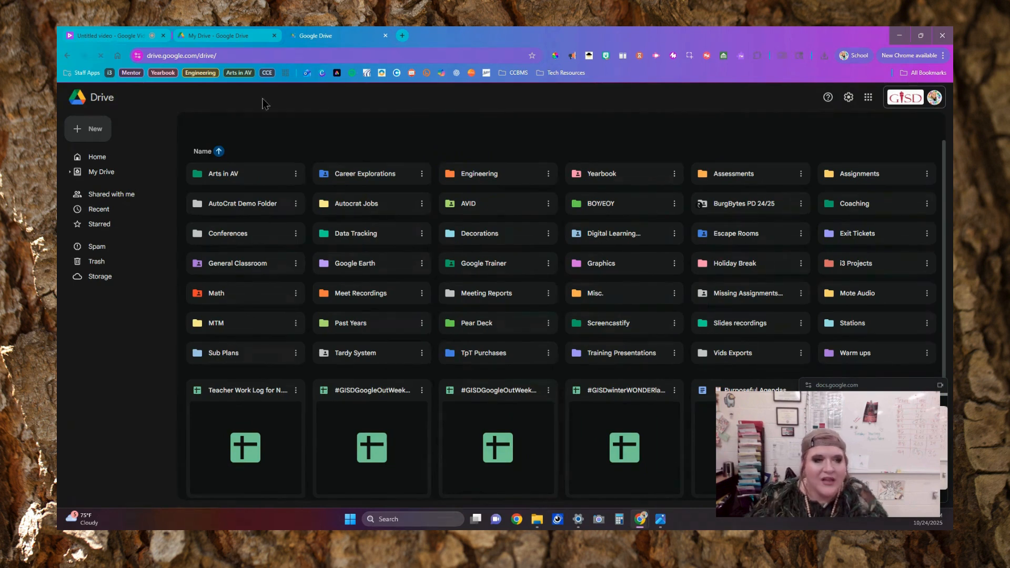
Create a new folder named "Practice" in My Drive
{"action": "left_click", "coordinate": [97, 135]}
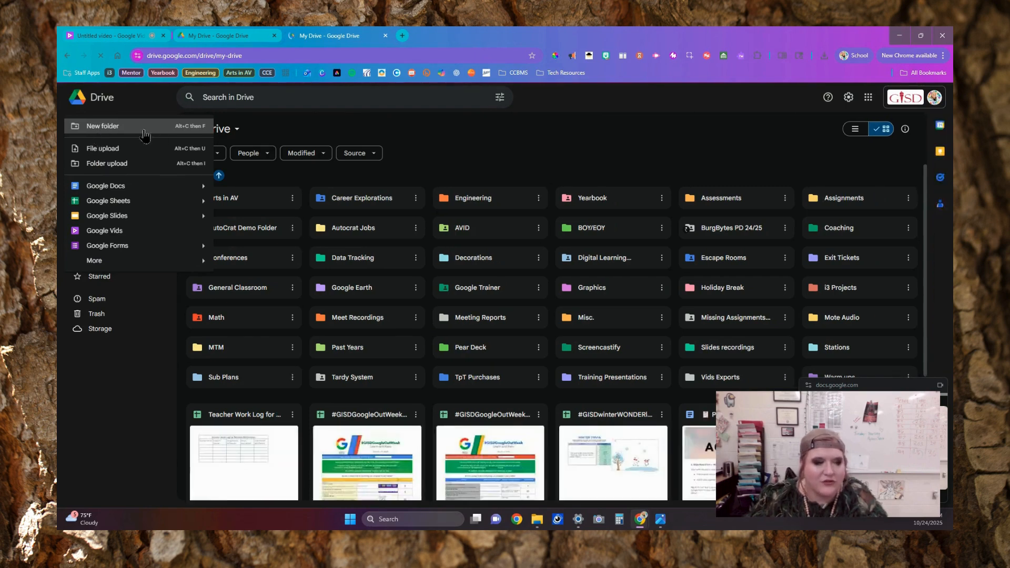
{"action": "key", "text": "Escape"}
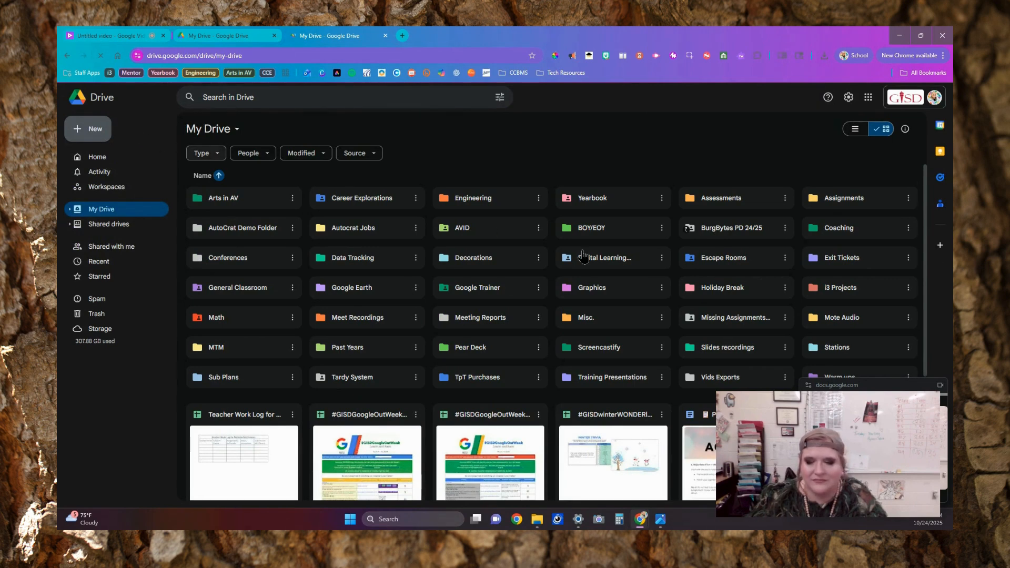
{"action": "key", "text": "shift+f"}
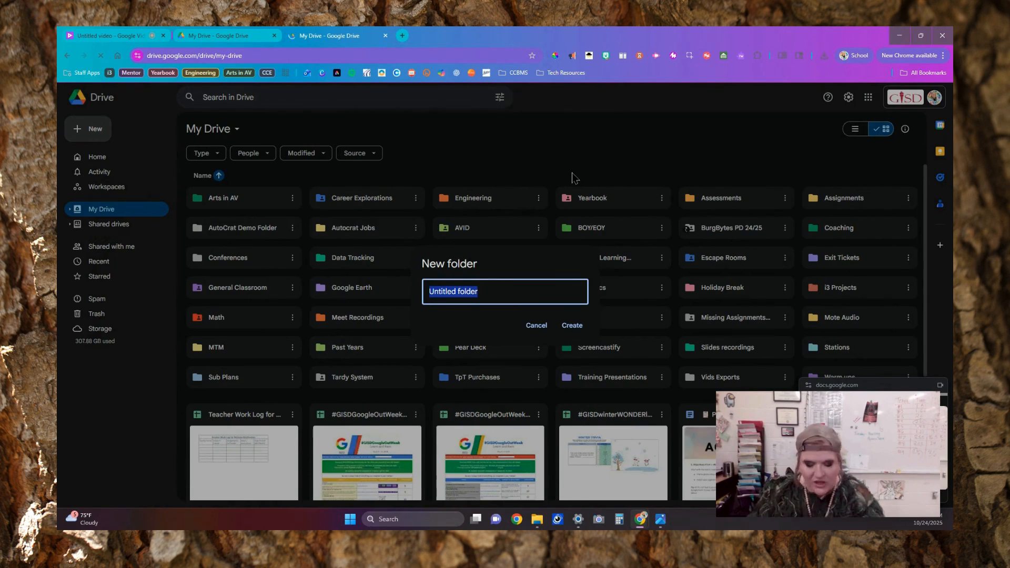
{"action": "key", "text": "BackSpace"}
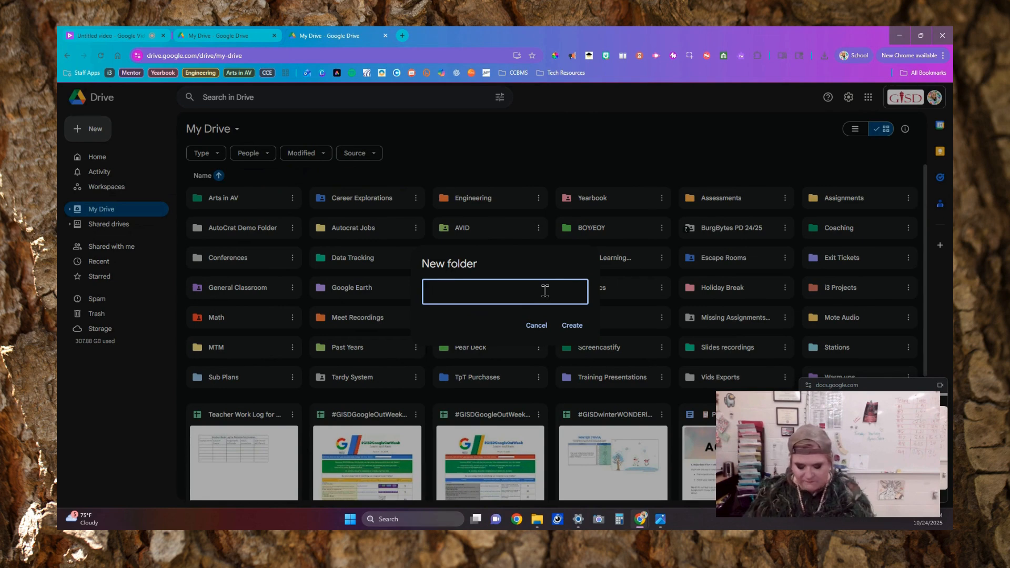
{"action": "type", "text": "Practic"}
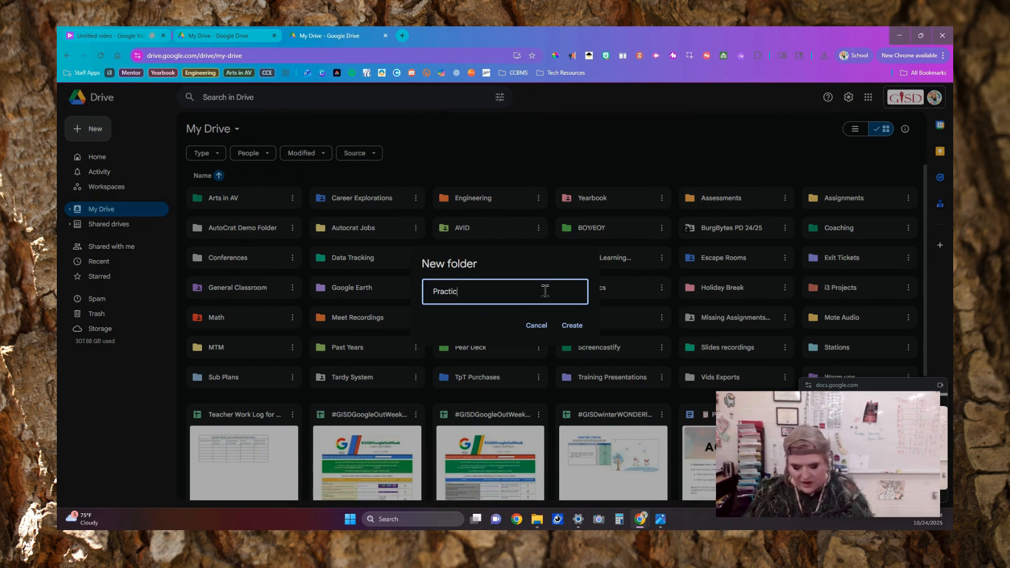
{"action": "type", "text": "e"}
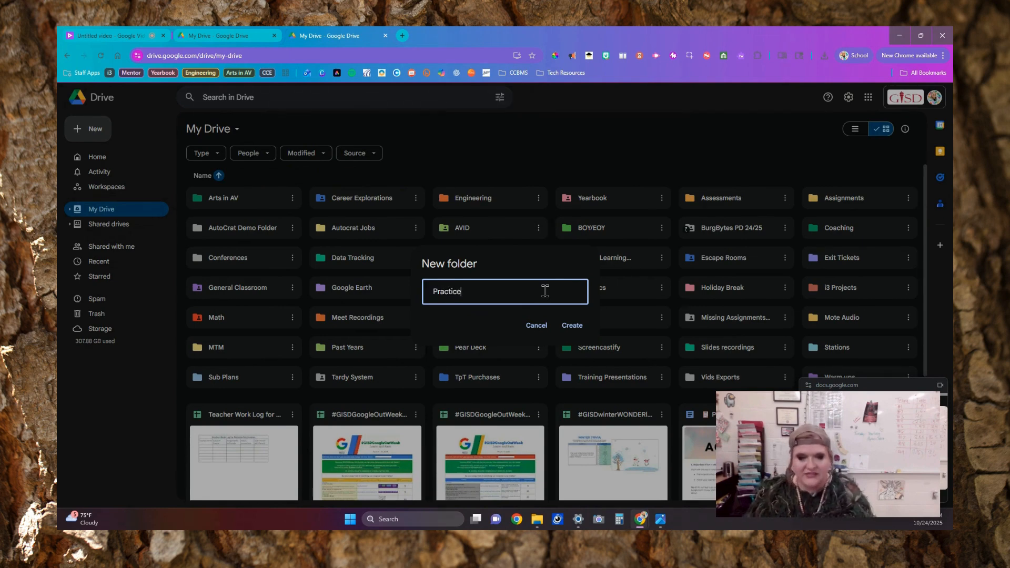
{"action": "left_click", "coordinate": [571, 326]}
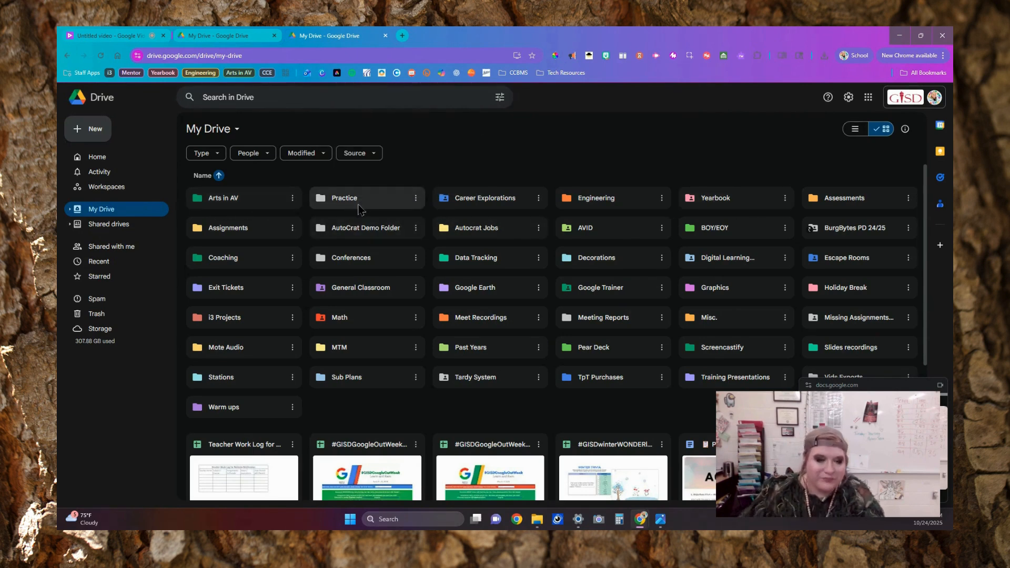
Change the folder color of the Practice folder to light purple
{"action": "left_click", "coordinate": [415, 198]}
{"action": "mouse_move", "coordinate": [442, 268]}
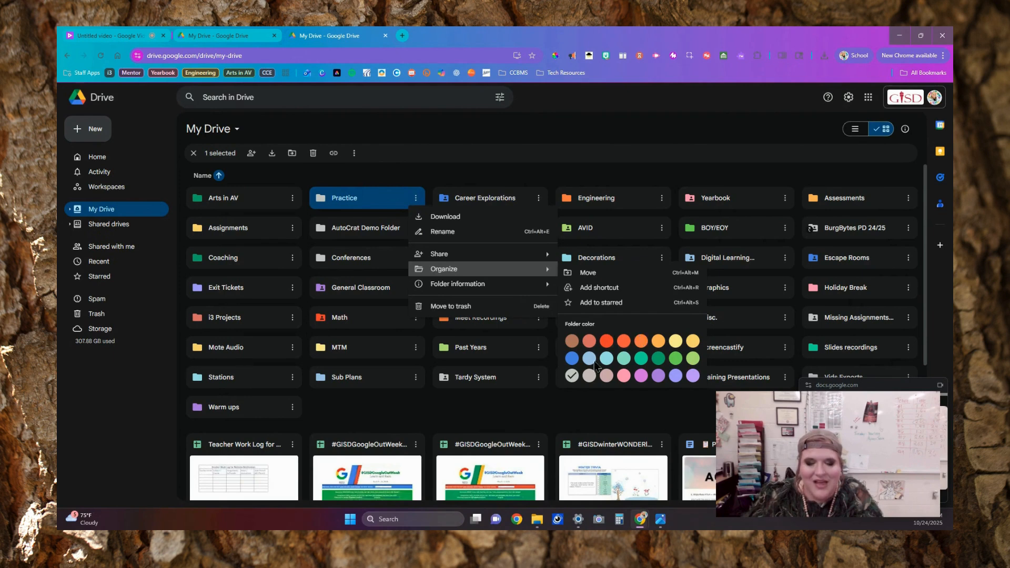
{"action": "left_click", "coordinate": [694, 379]}
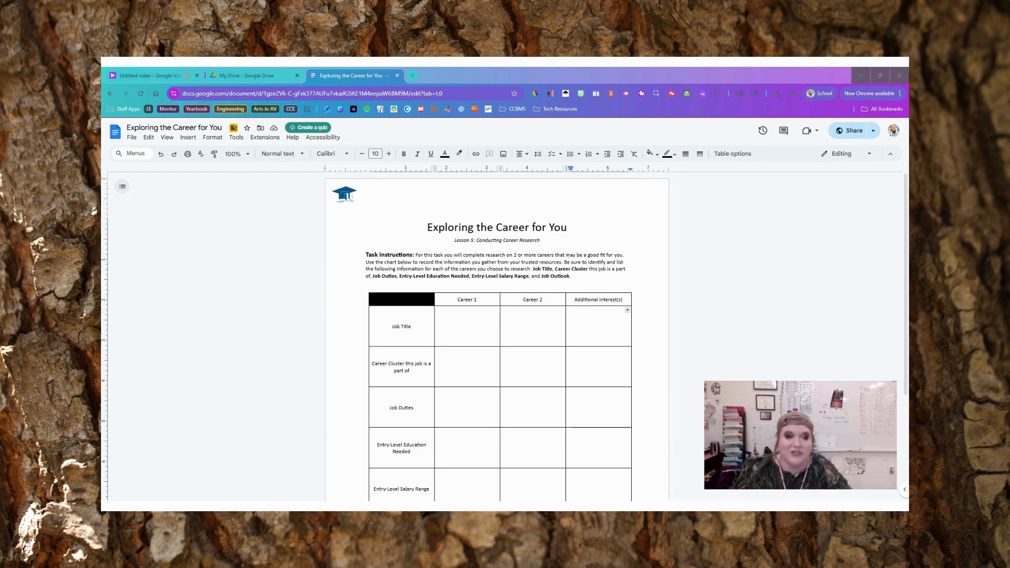
Create a Spanish translated copy of the "Exploring the Career for You" document, keeping the suggested title
{"action": "left_click", "coordinate": [237, 139]}
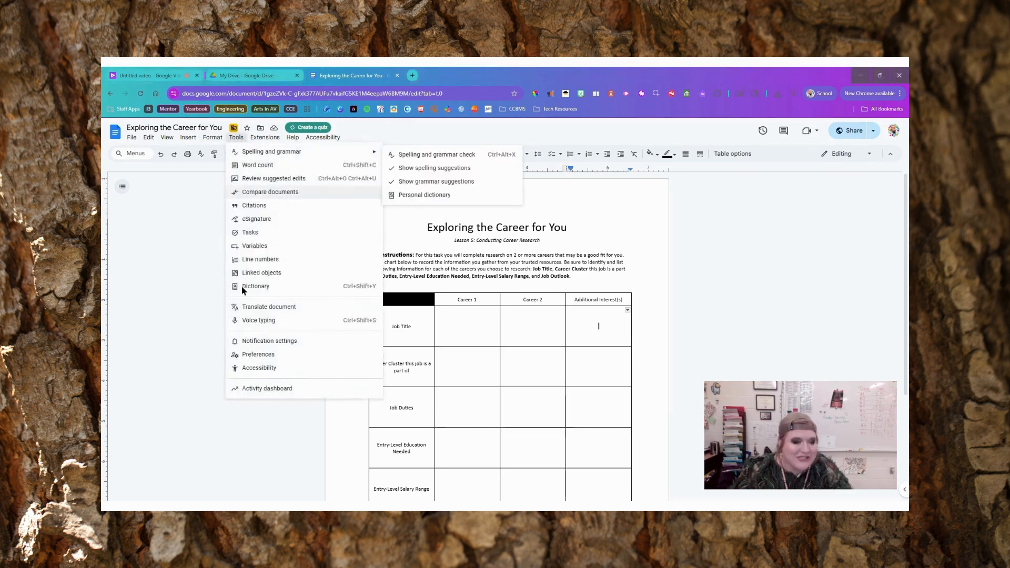
{"action": "left_click", "coordinate": [264, 309]}
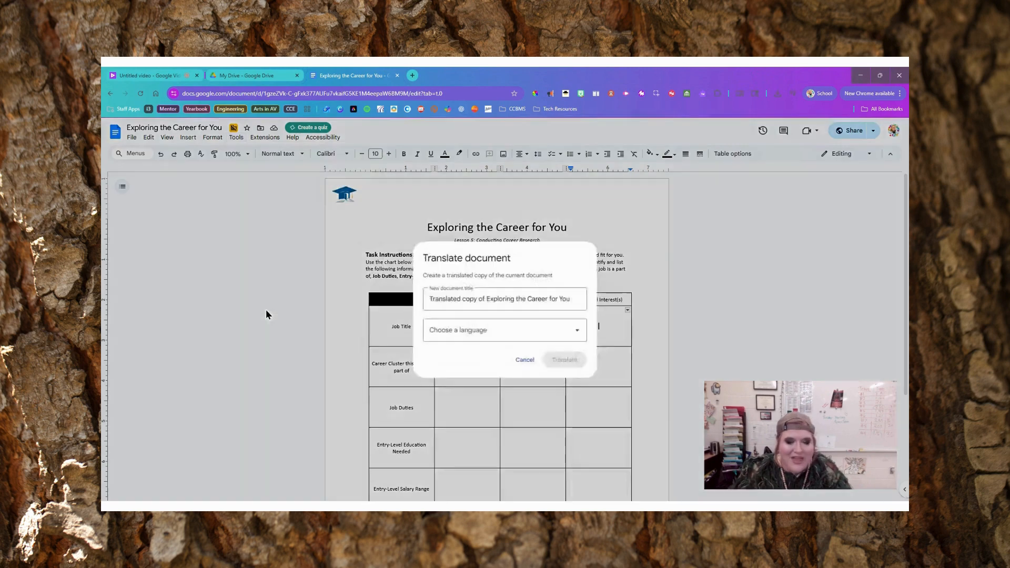
{"action": "left_click", "coordinate": [492, 328]}
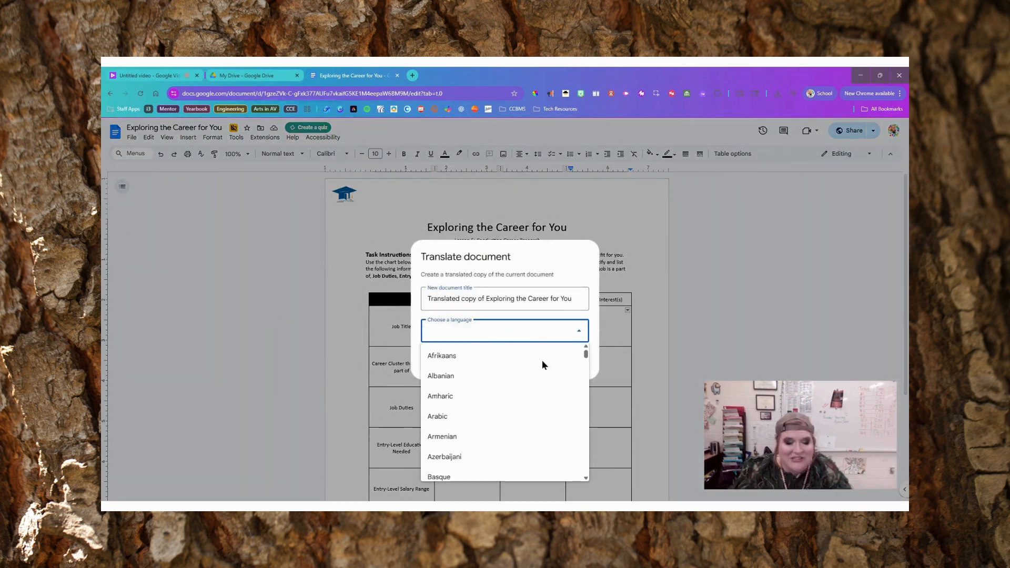
{"action": "scroll", "coordinate": [526, 409], "scroll_direction": "down", "scroll_amount": 12}
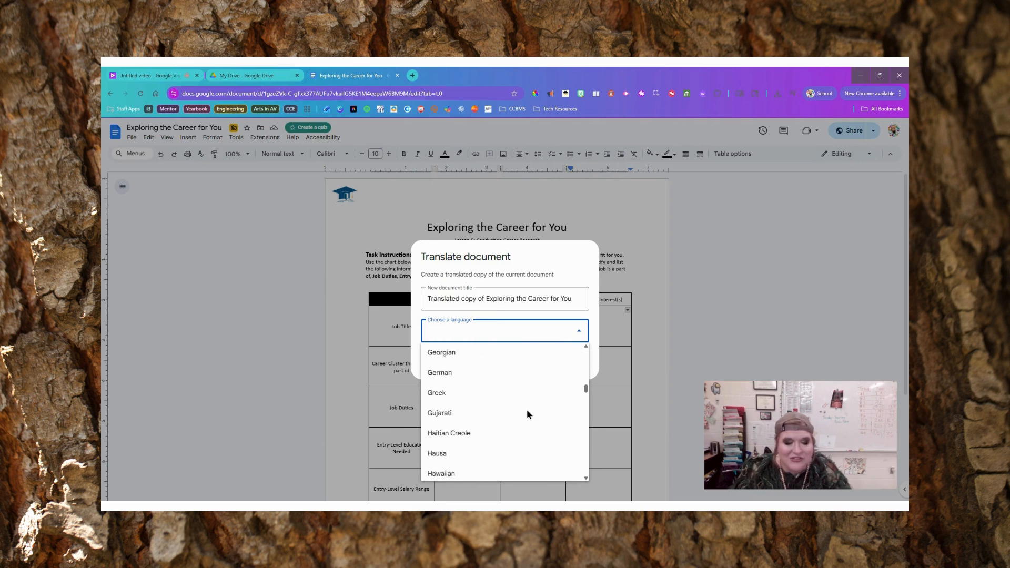
{"action": "scroll", "coordinate": [527, 414], "scroll_direction": "down", "scroll_amount": 14}
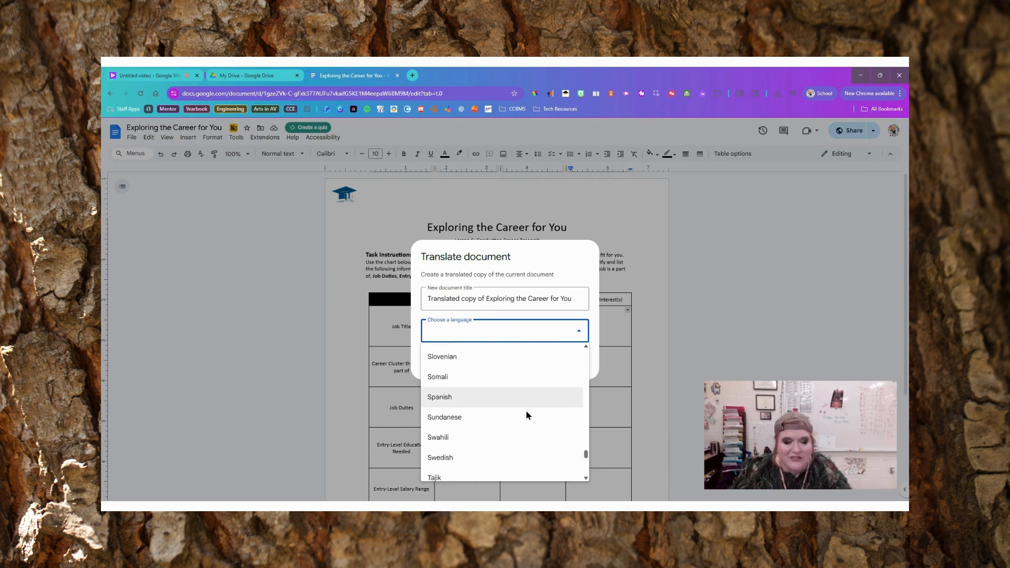
{"action": "scroll", "coordinate": [525, 409], "scroll_direction": "down", "scroll_amount": 1}
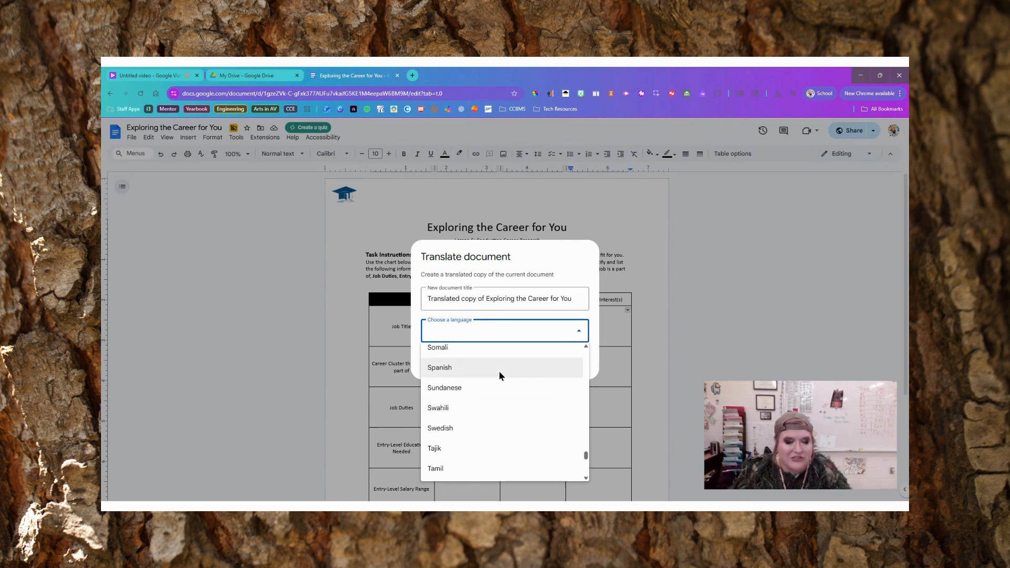
{"action": "left_click", "coordinate": [499, 371]}
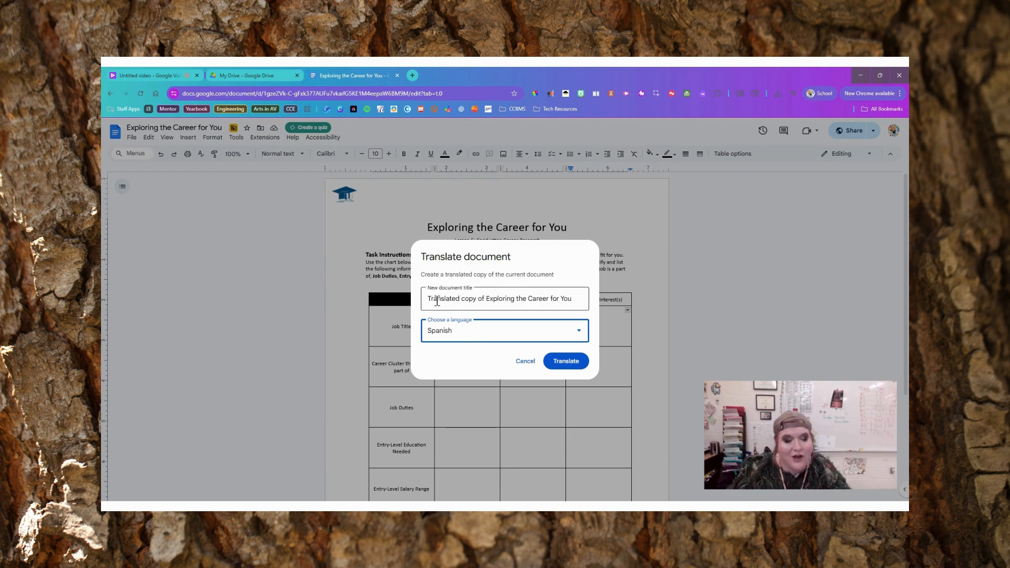
{"action": "left_click", "coordinate": [573, 364]}
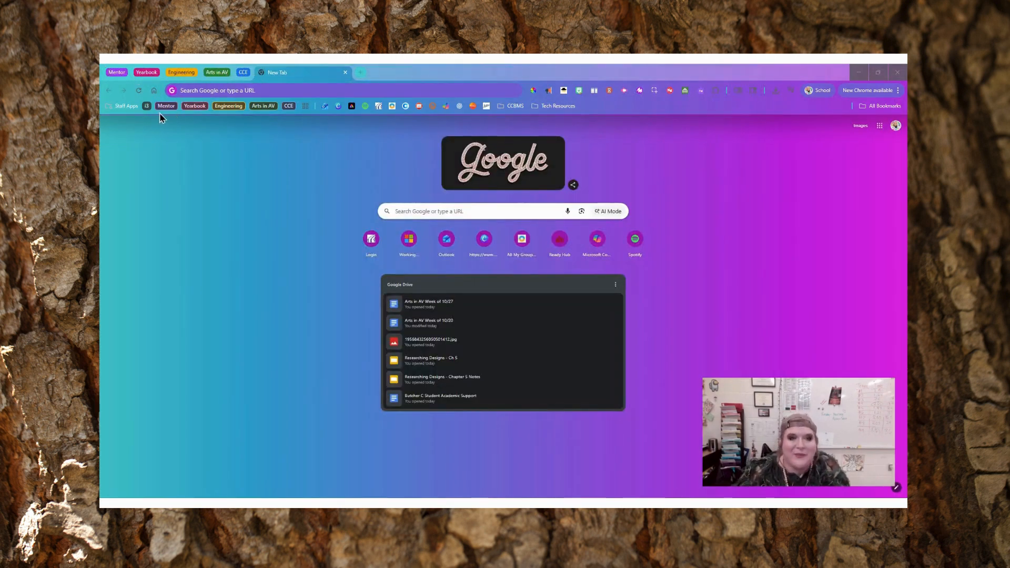
Open the saved i3 tab group, and try collapsing and expanding its tabs
{"action": "left_click", "coordinate": [146, 109]}
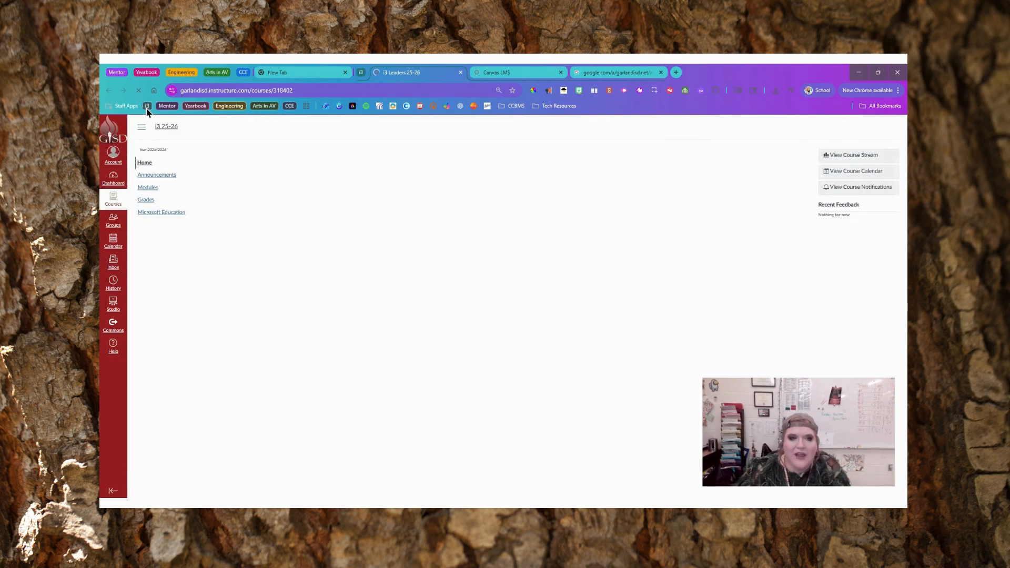
{"action": "left_click", "coordinate": [361, 72]}
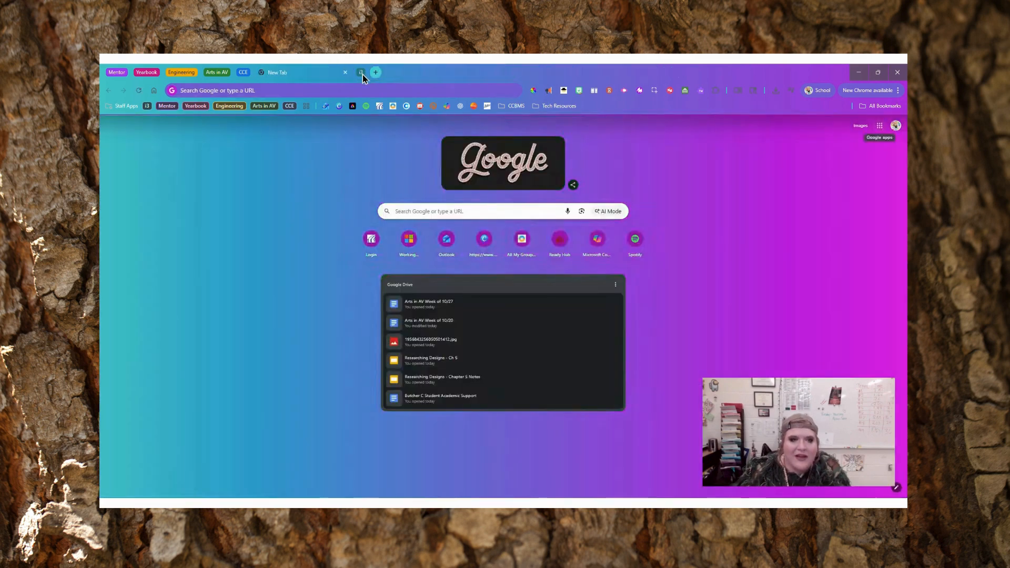
{"action": "left_click", "coordinate": [362, 74]}
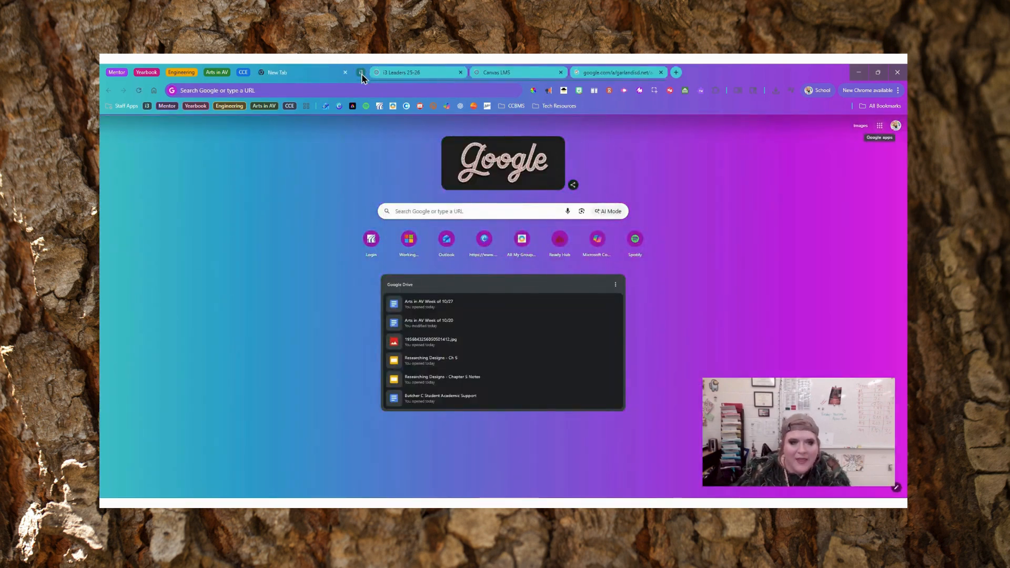
{"action": "left_click", "coordinate": [362, 74]}
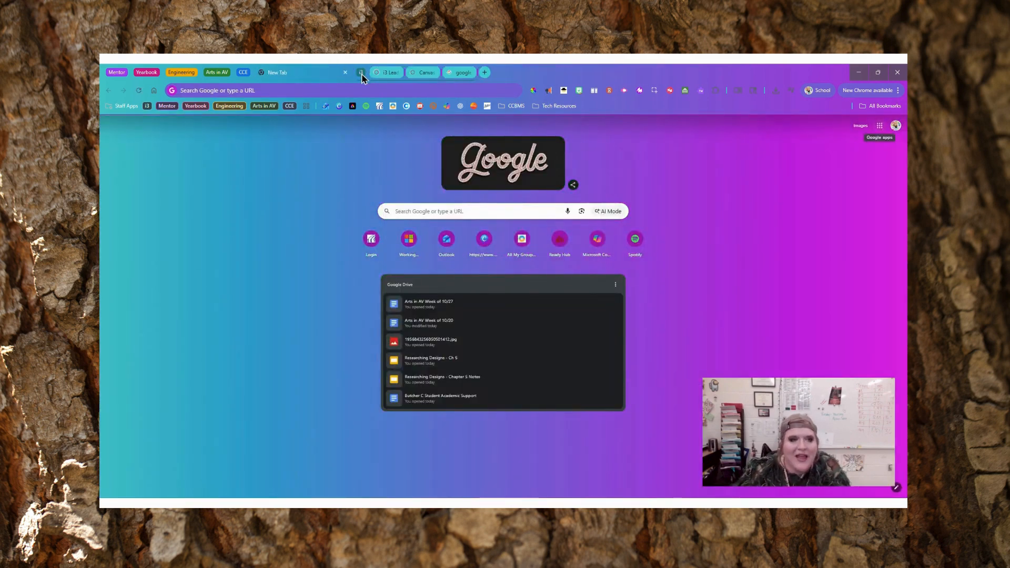
Move the i3 tab group ahead of the Mentor group and collapse it
{"action": "left_click", "coordinate": [333, 75]}
{"action": "left_click_drag", "start_coordinate": [332, 78], "coordinate": [109, 75]}
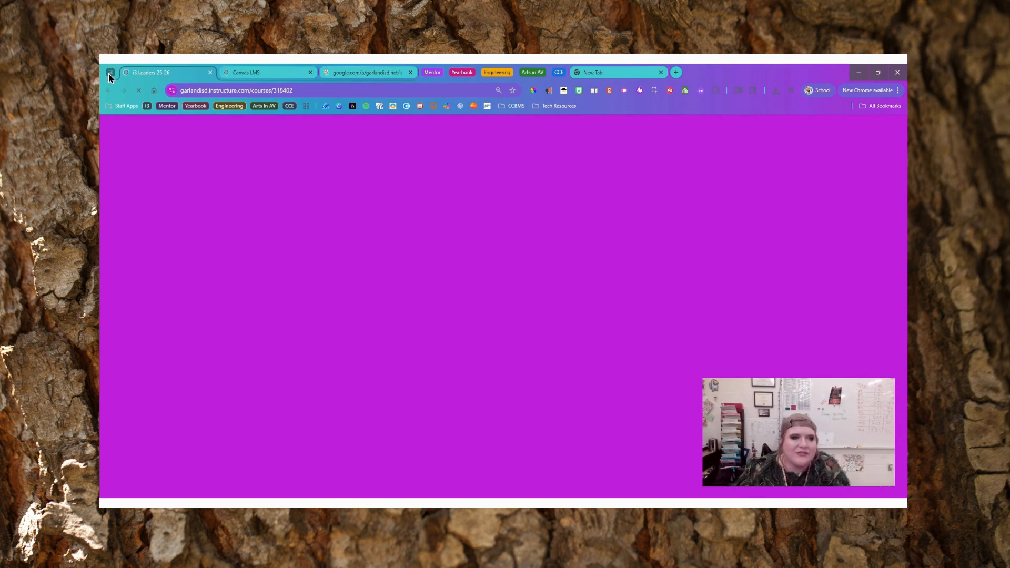
{"action": "left_click", "coordinate": [110, 73]}
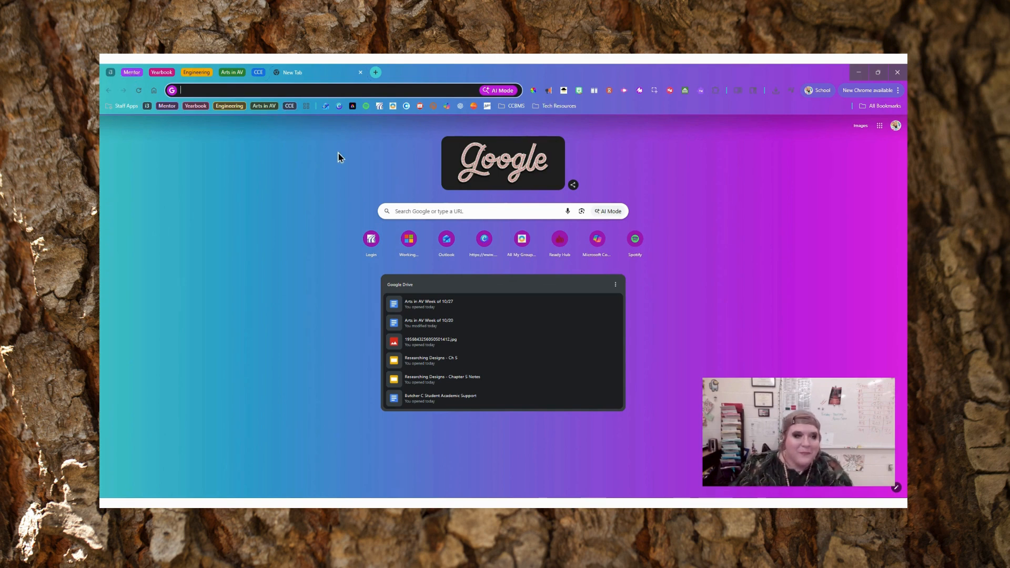
Expand the CCE tab group, collapse it, and expand it again to show its planning tabs
{"action": "left_click", "coordinate": [257, 73]}
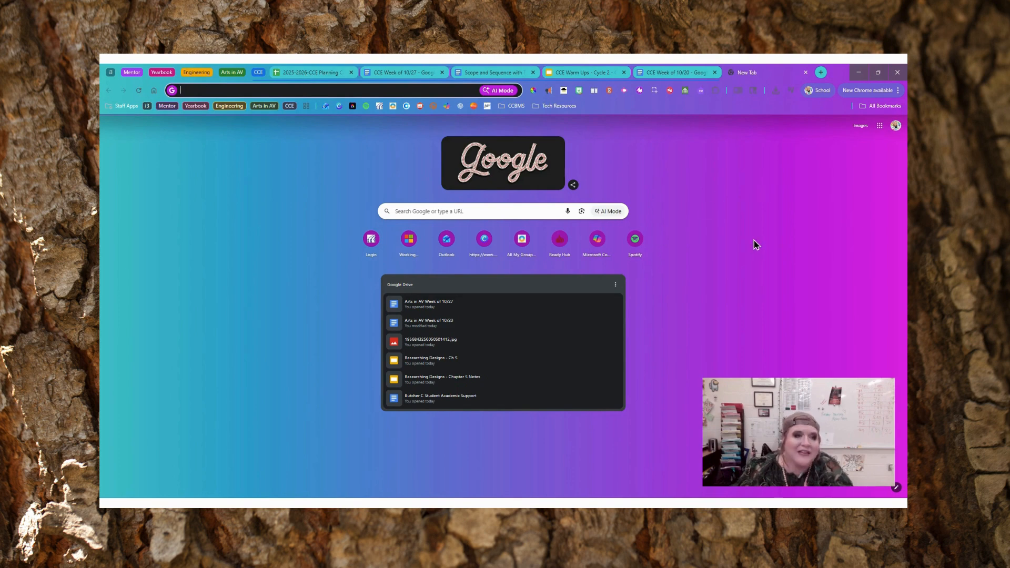
{"action": "left_click", "coordinate": [258, 72]}
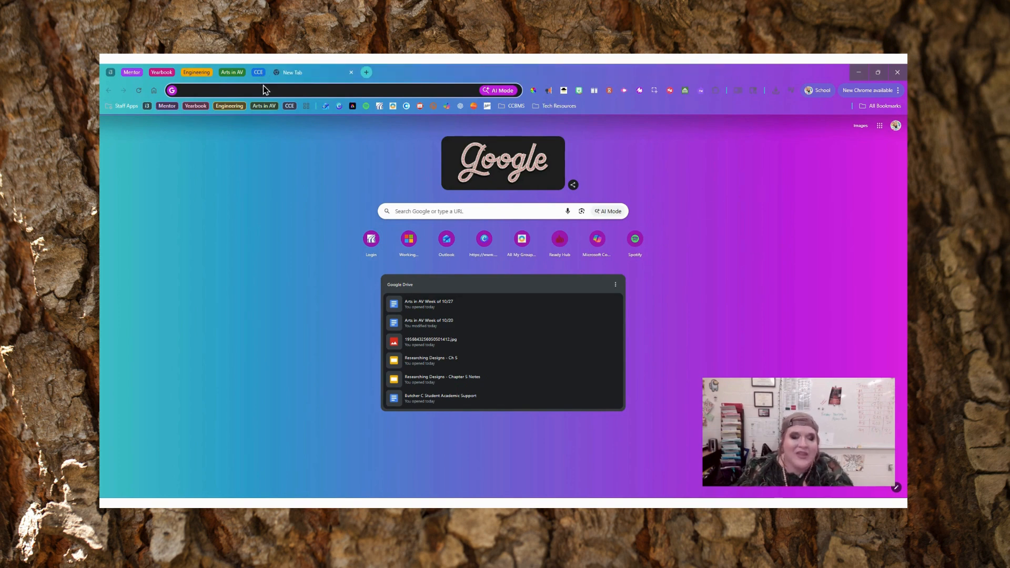
{"action": "left_click", "coordinate": [263, 90]}
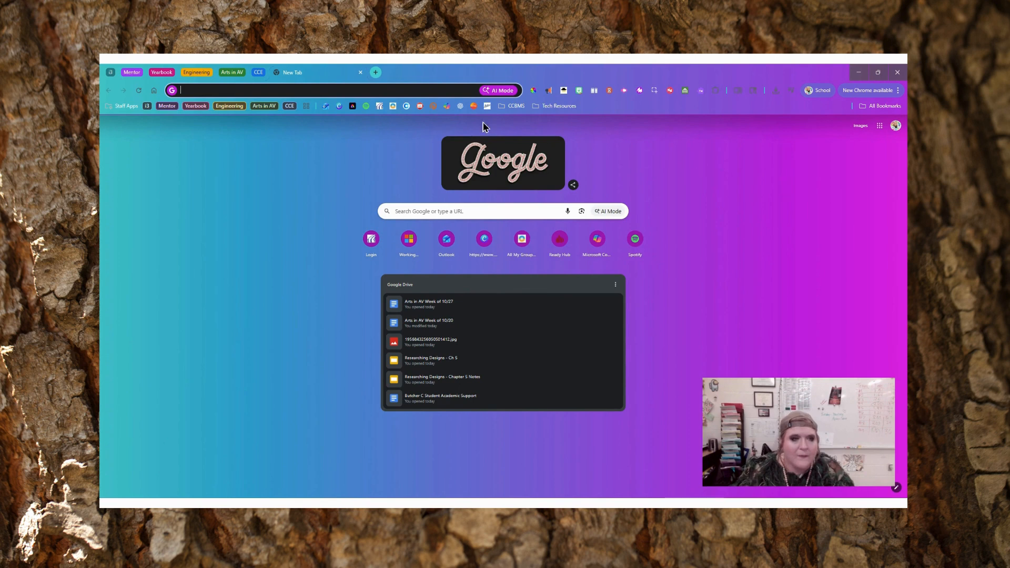
{"action": "left_click", "coordinate": [259, 73]}
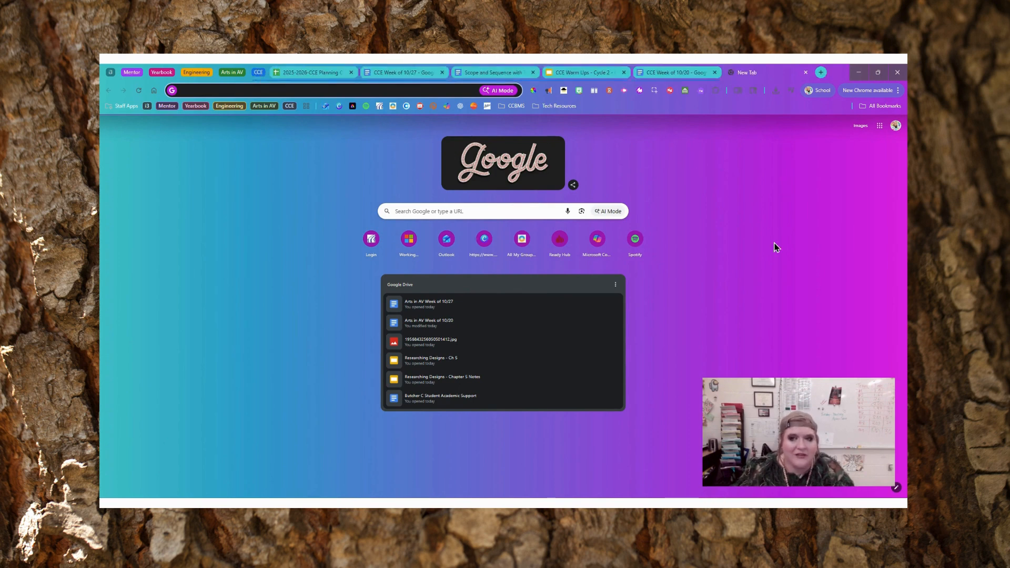
Switch to the new tab and collapse the CCE tab group
{"action": "left_click", "coordinate": [777, 72]}
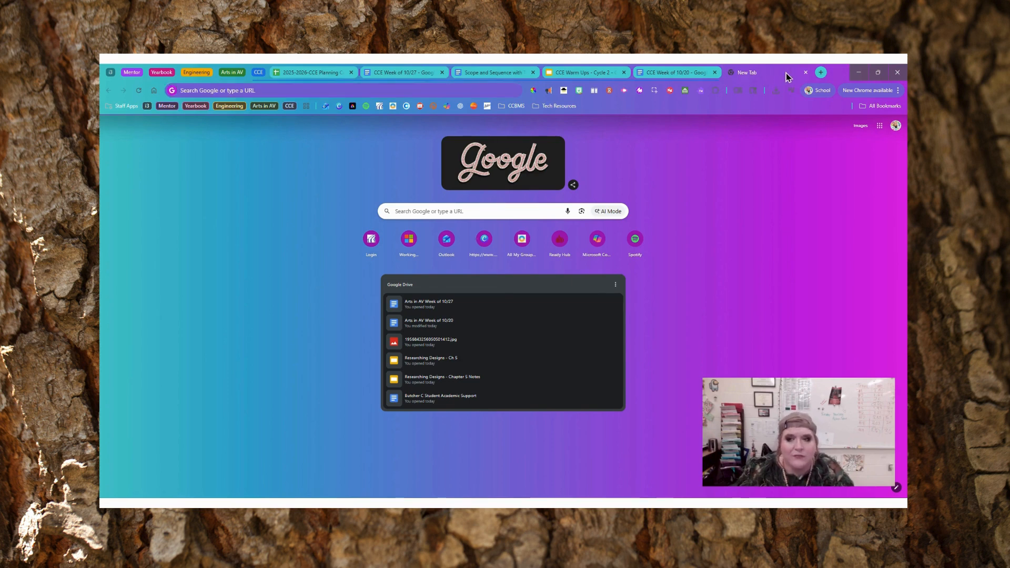
{"action": "mouse_move", "coordinate": [772, 70]}
{"action": "left_mouse_down"}
{"action": "mouse_move", "coordinate": [621, 73]}
{"action": "mouse_move", "coordinate": [756, 73]}
{"action": "left_mouse_up"}
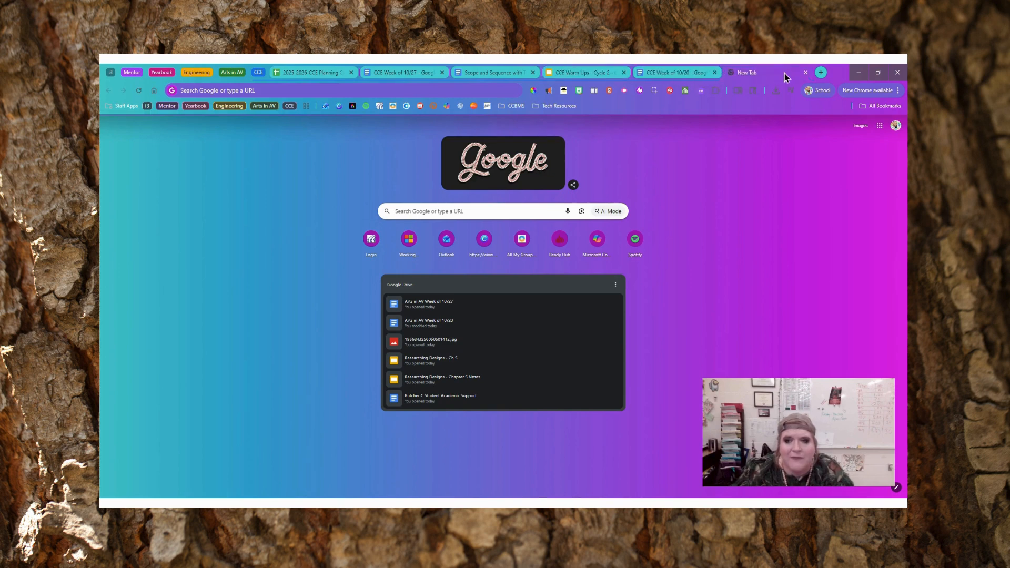
{"action": "left_click", "coordinate": [260, 73]}
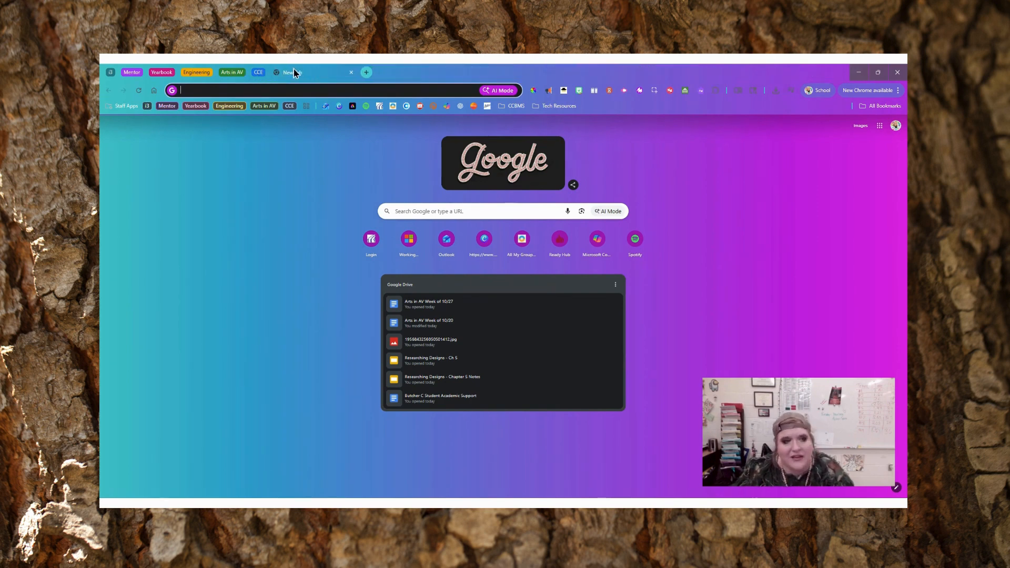
Expand the Arts in AV tab group and move the new tab to the front of its tabs
{"action": "left_click", "coordinate": [240, 75]}
{"action": "left_click_drag", "start_coordinate": [781, 73], "coordinate": [287, 71]}
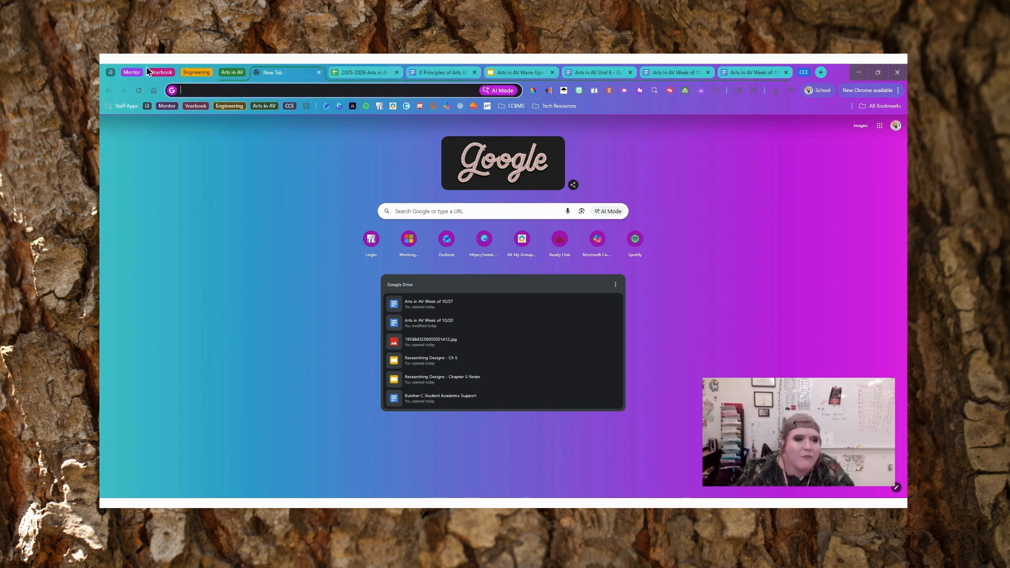
Move the new tab to the end of the expanded Engineering group, collapsing both the Arts in AV and Engineering groups
{"action": "left_click", "coordinate": [189, 77]}
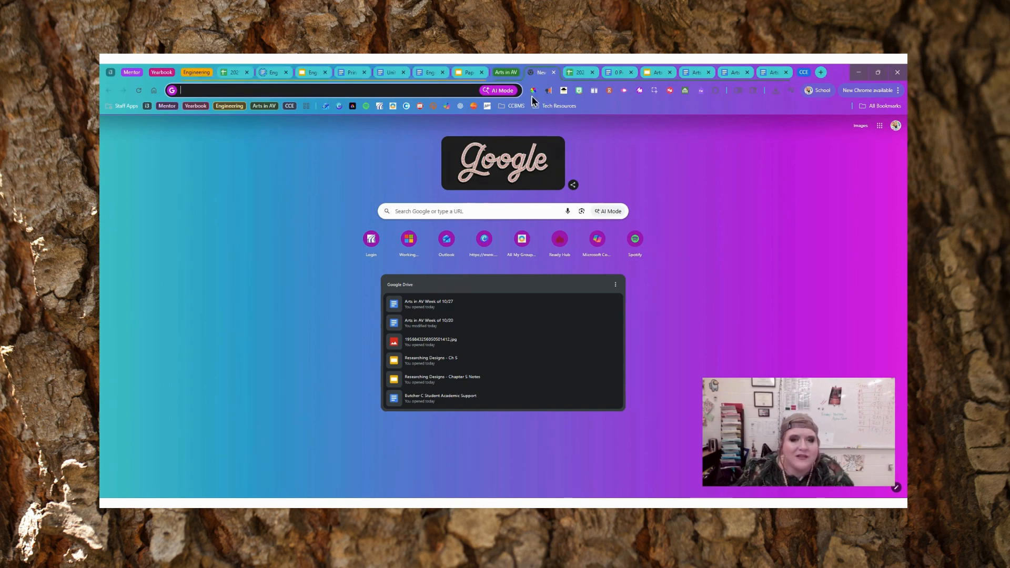
{"action": "left_click_drag", "start_coordinate": [542, 76], "coordinate": [508, 76]}
{"action": "left_click", "coordinate": [545, 74]}
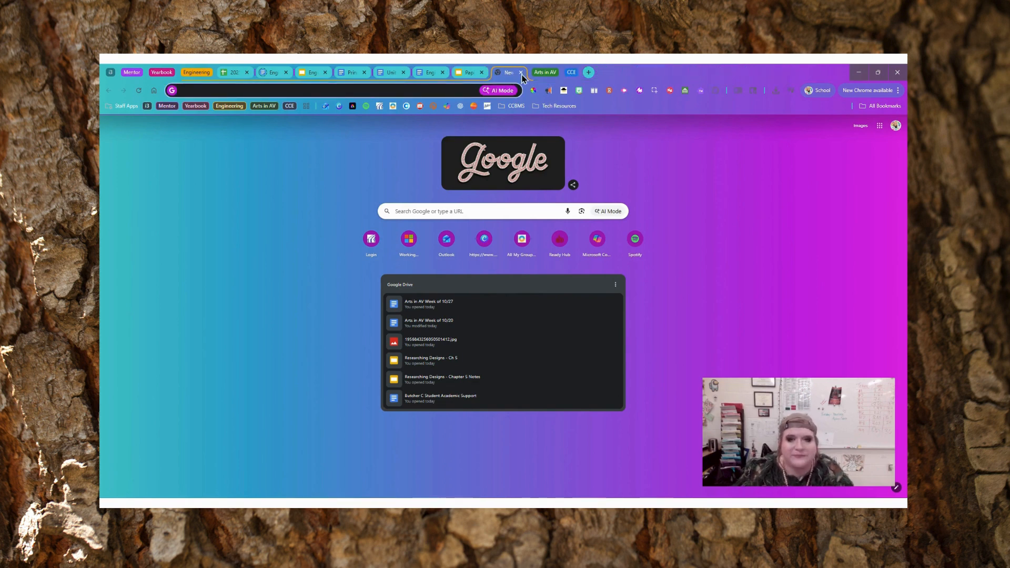
{"action": "left_click", "coordinate": [198, 73]}
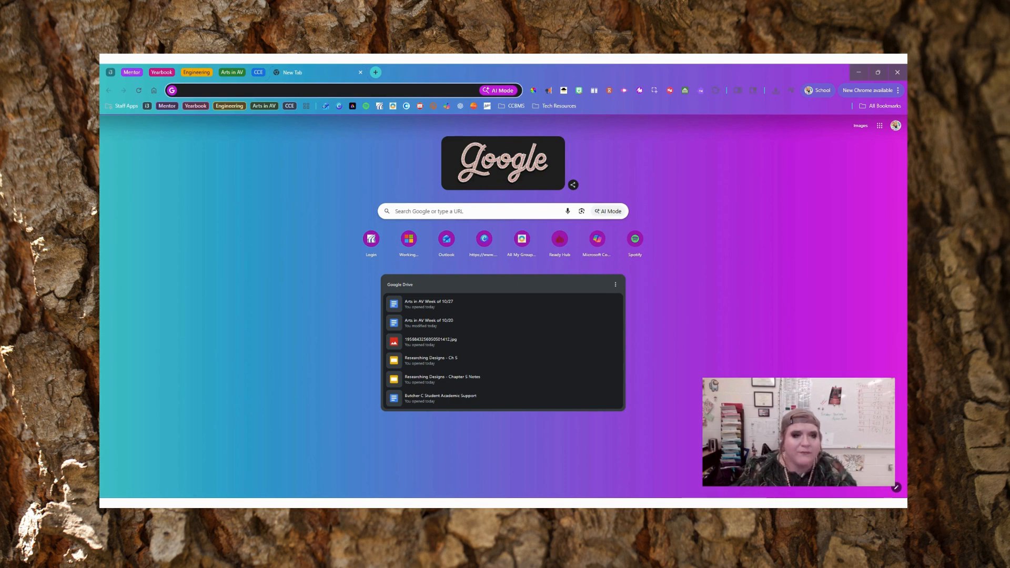
Create an orange tab group named Practice from the new tab and add a second new tab to it
{"action": "key", "text": "alt+shift+p"}
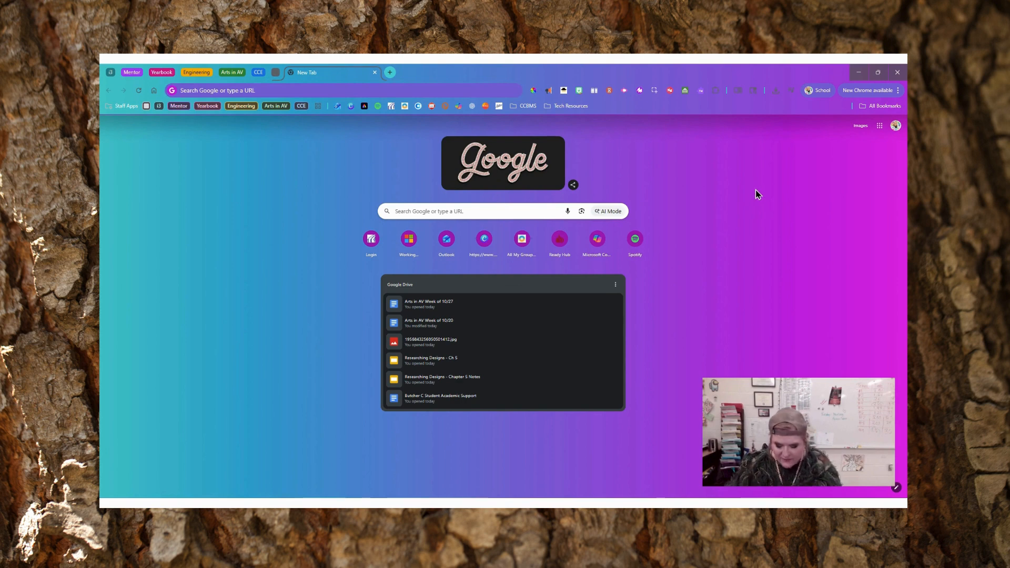
{"action": "type", "text": "Prac"}
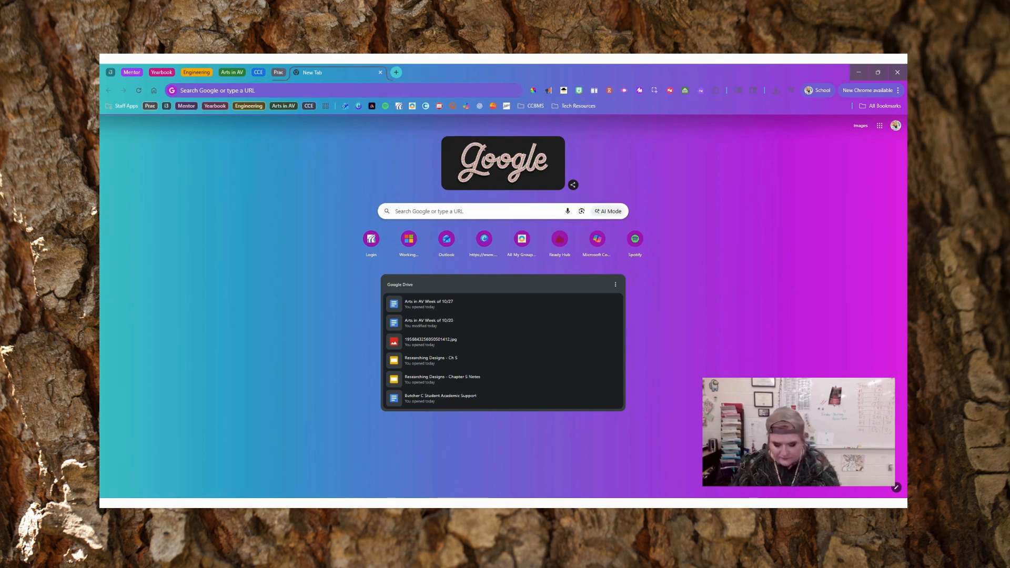
{"action": "type", "text": "tice"}
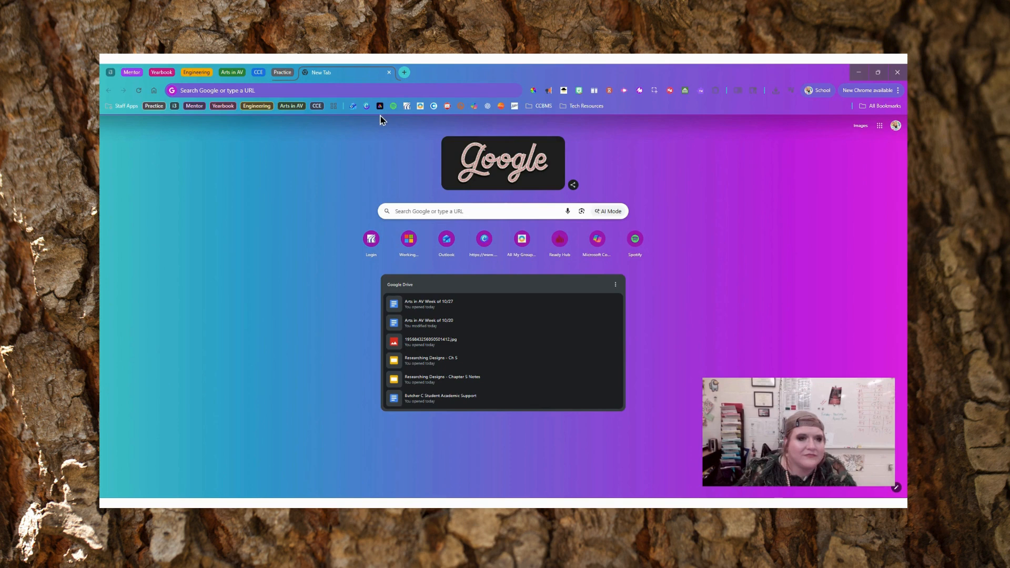
{"action": "left_click", "coordinate": [389, 127]}
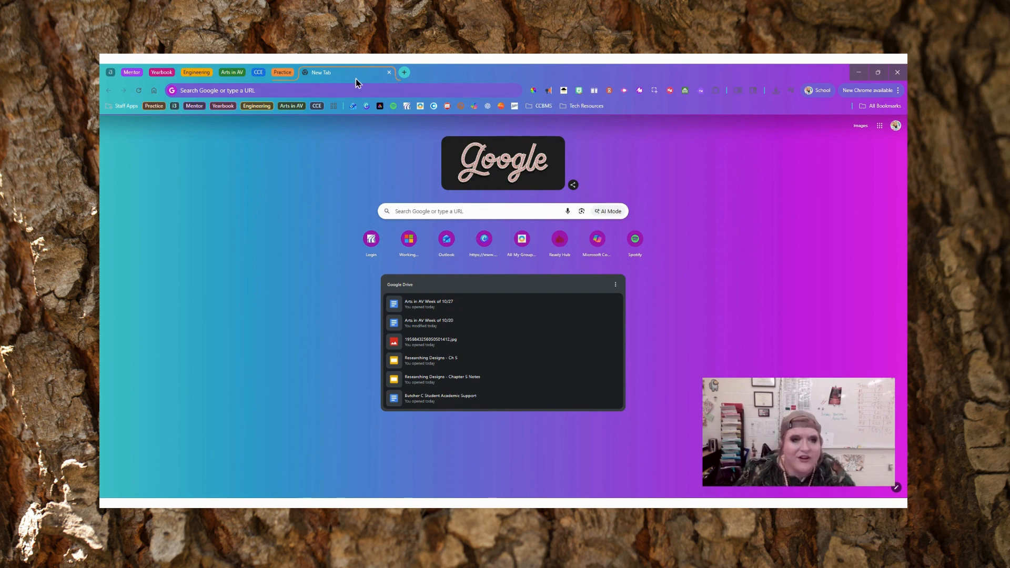
{"action": "left_click", "coordinate": [399, 71]}
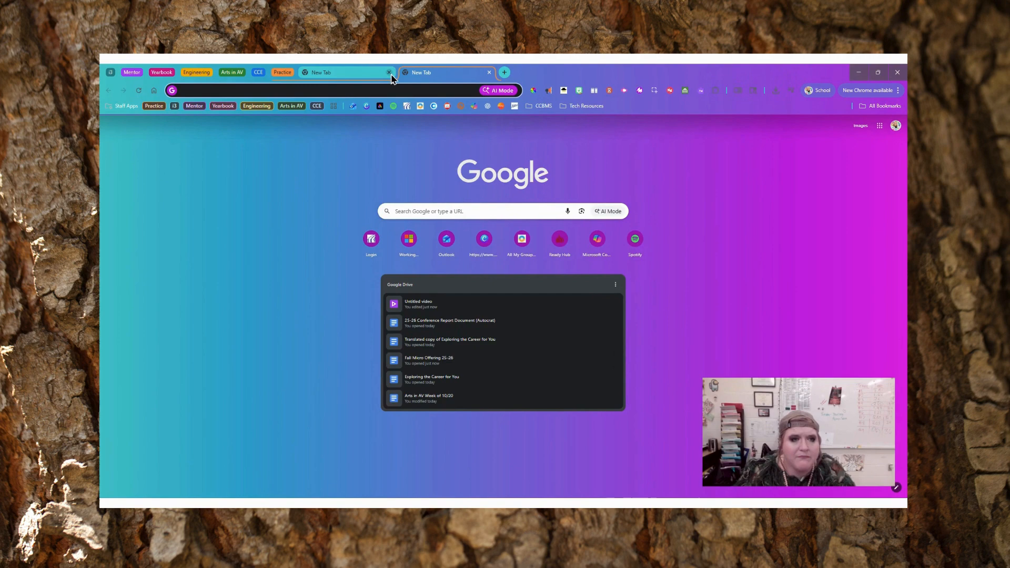
Close the tabs of the Practice group and collapse the CCE tab group
{"action": "left_click", "coordinate": [389, 73]}
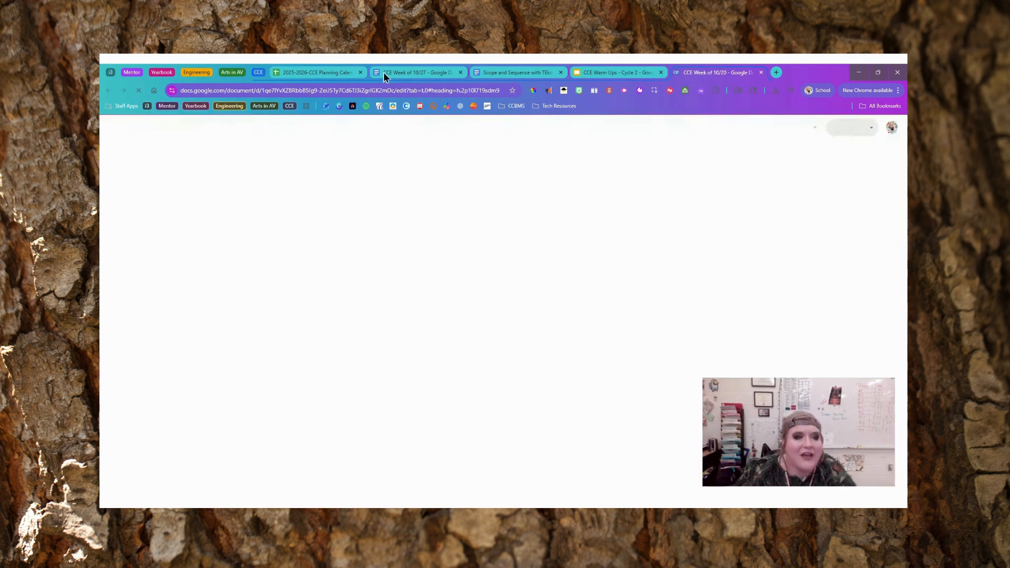
{"action": "left_click", "coordinate": [258, 72]}
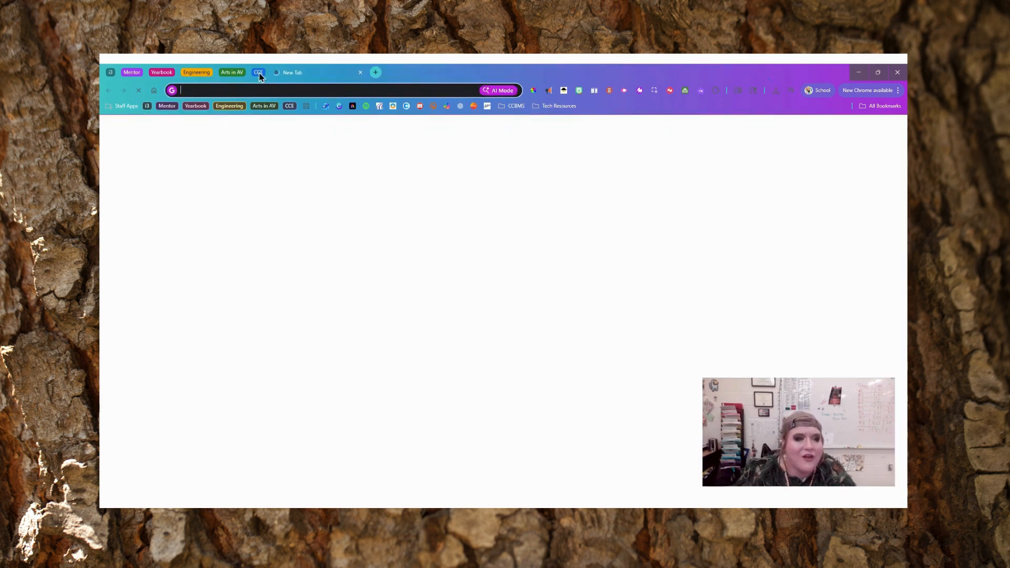